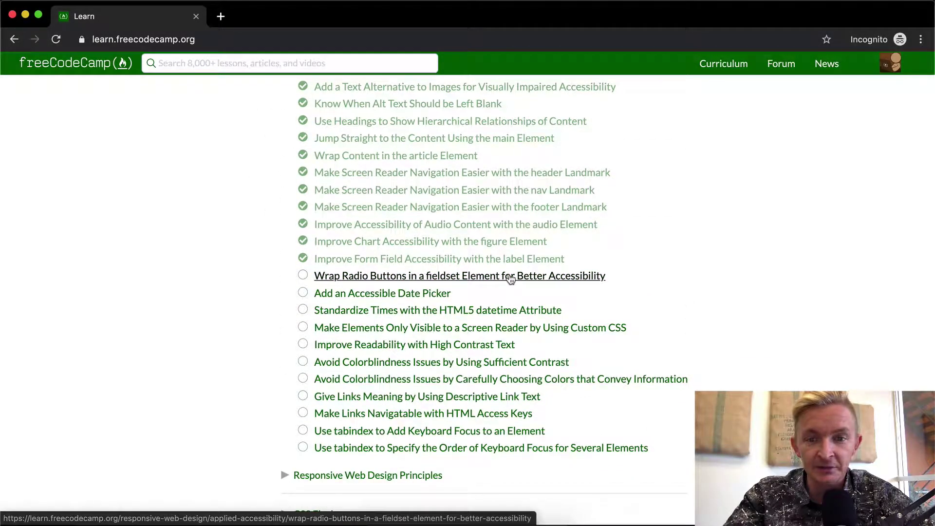
Open the 'Wrap Radio Buttons in a fieldset Element for Better Accessibility' challenge from the Applied Accessibility list.
left_click(510, 277)
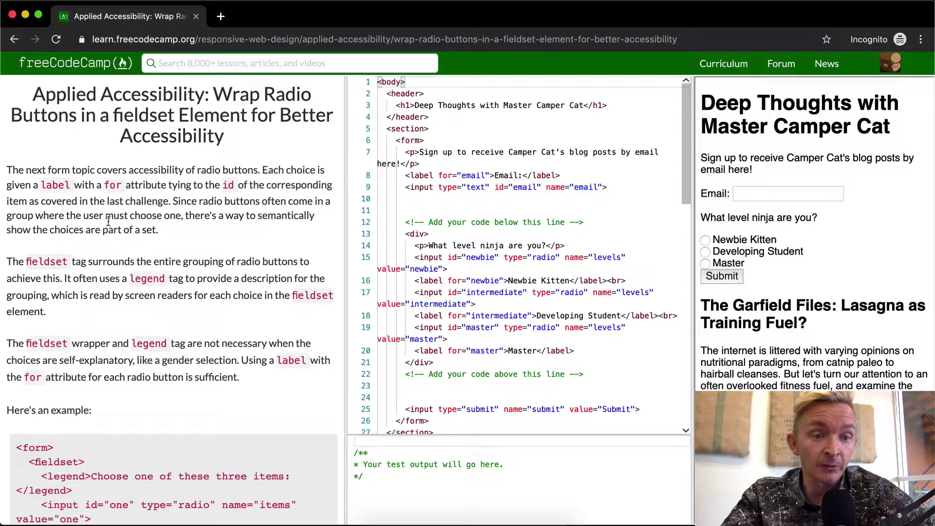
scroll(110, 223, "down", 2)
scroll(112, 225, "down", 3)
scroll(116, 230, "down", 1)
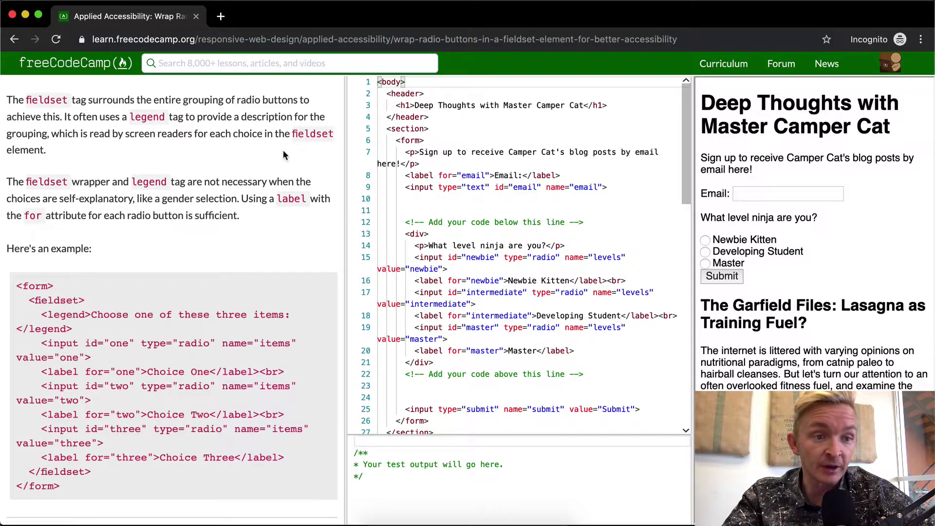
scroll(282, 149, "down", 2)
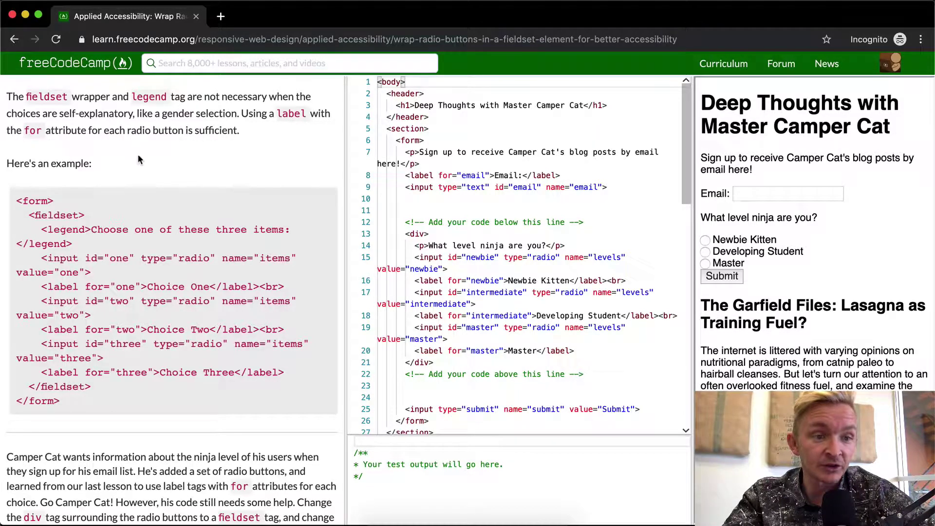
scroll(136, 225, "down", 3)
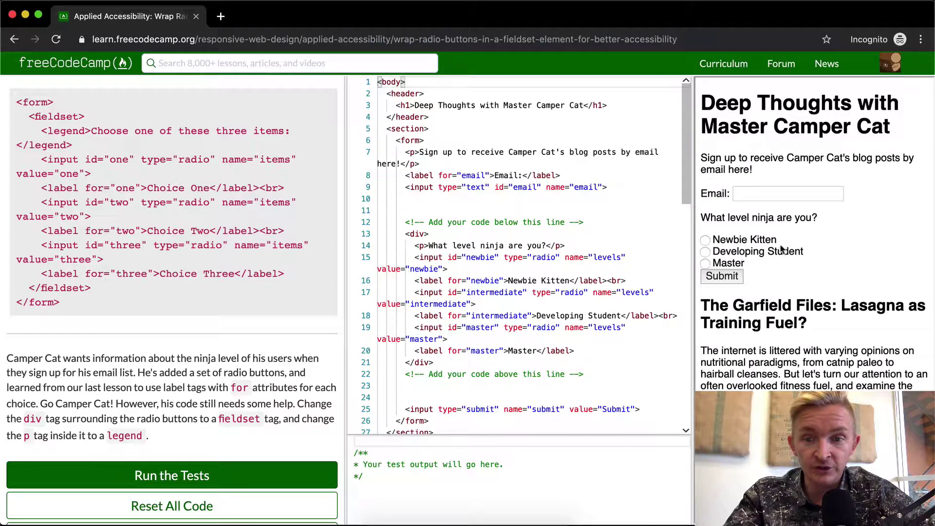
left_click(460, 261)
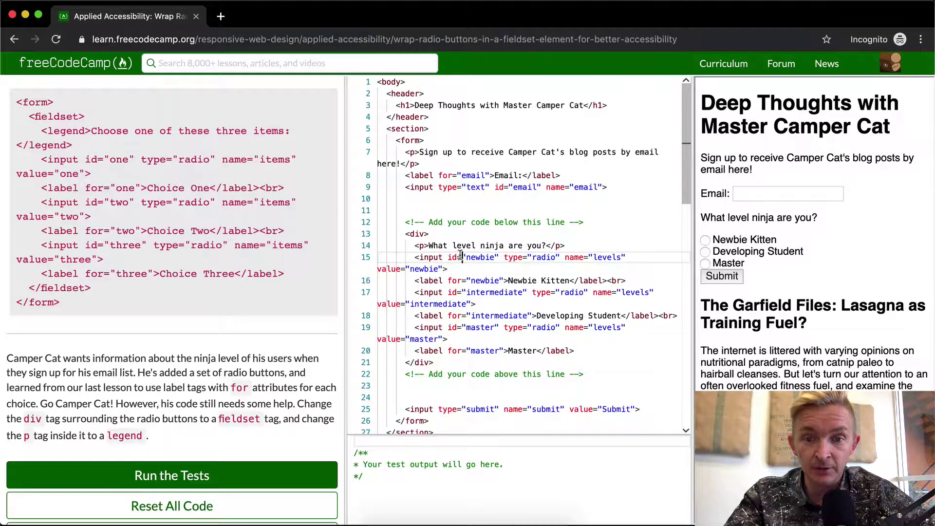
left_click(457, 280)
left_click(457, 293)
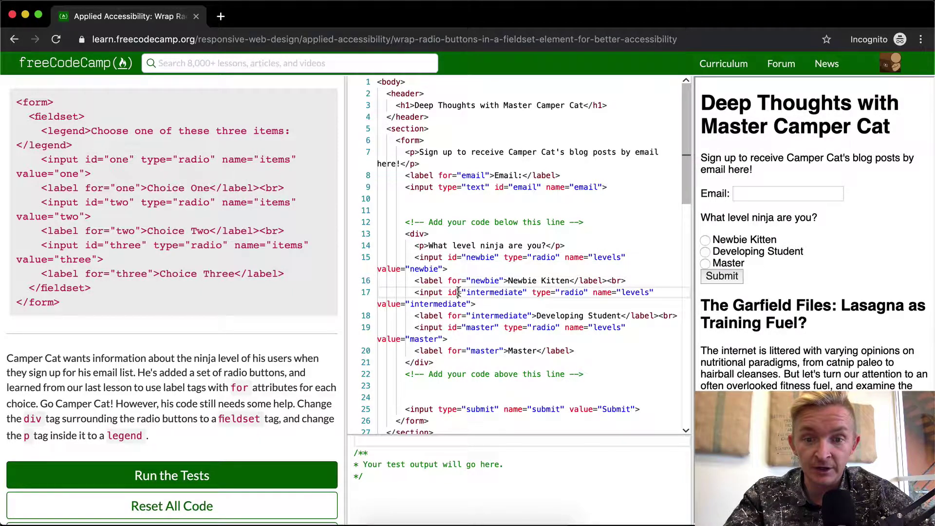
left_click(454, 317)
left_click(449, 246)
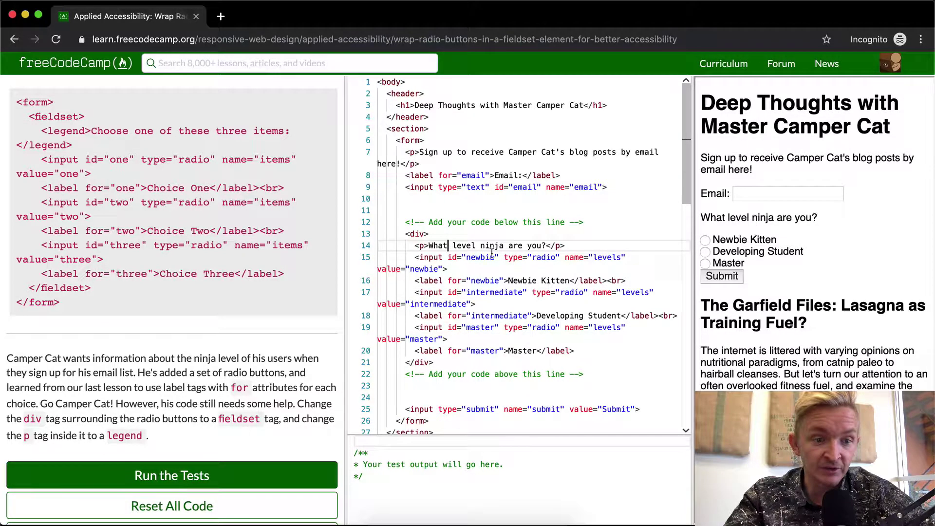
scroll(238, 269, "down", 5)
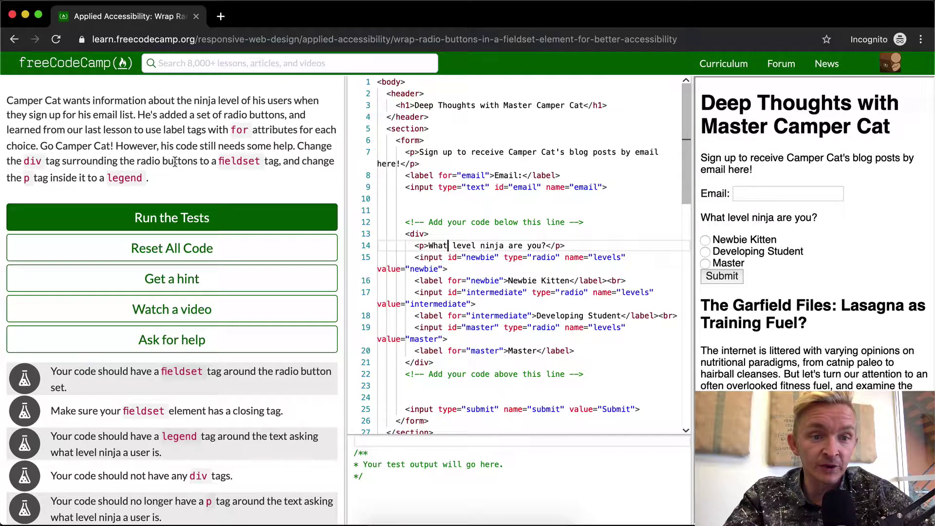
Change the opening and closing div tags around the ninja-level radio buttons to fieldset.
left_click(494, 254)
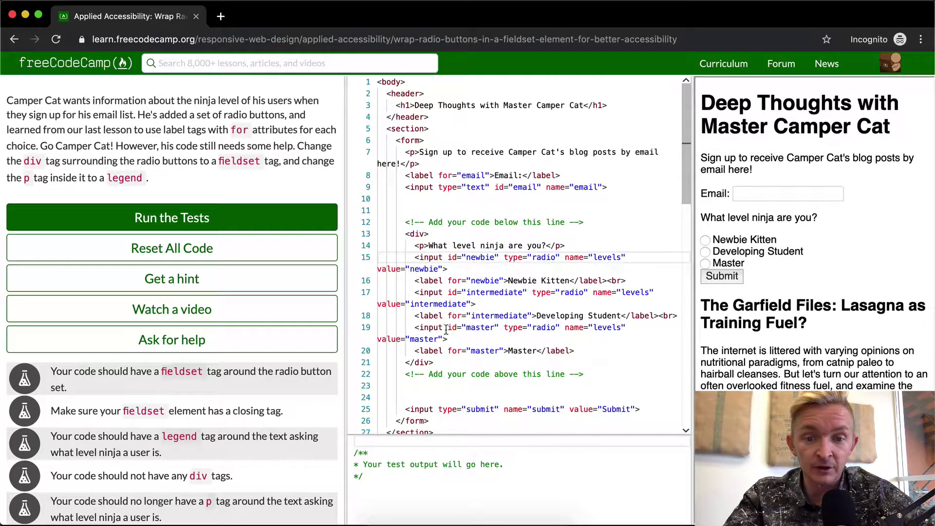
left_click_drag(466, 352, 434, 249)
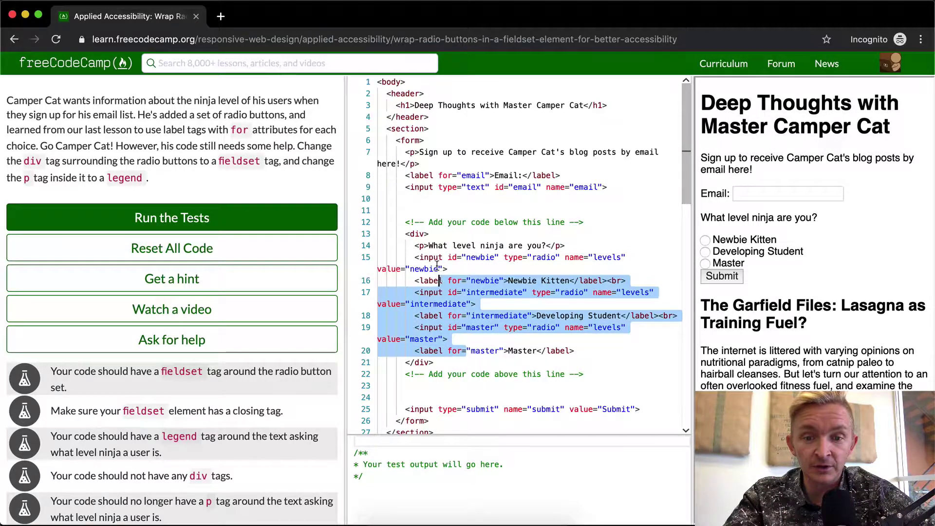
double_click(418, 234)
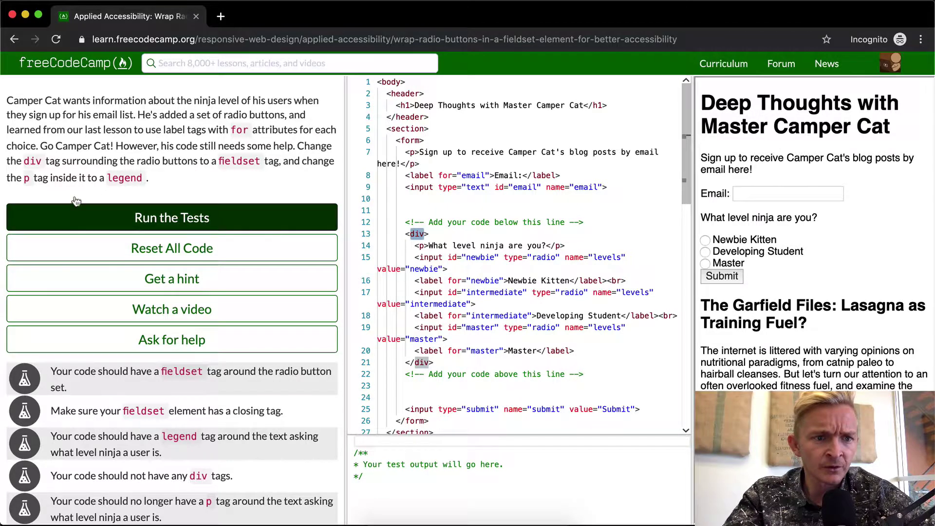
type("fiel")
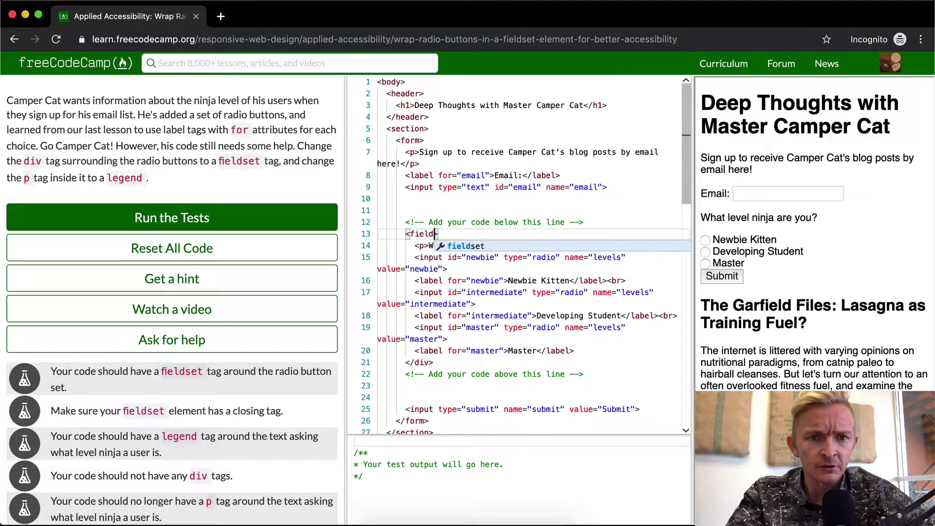
type("dset")
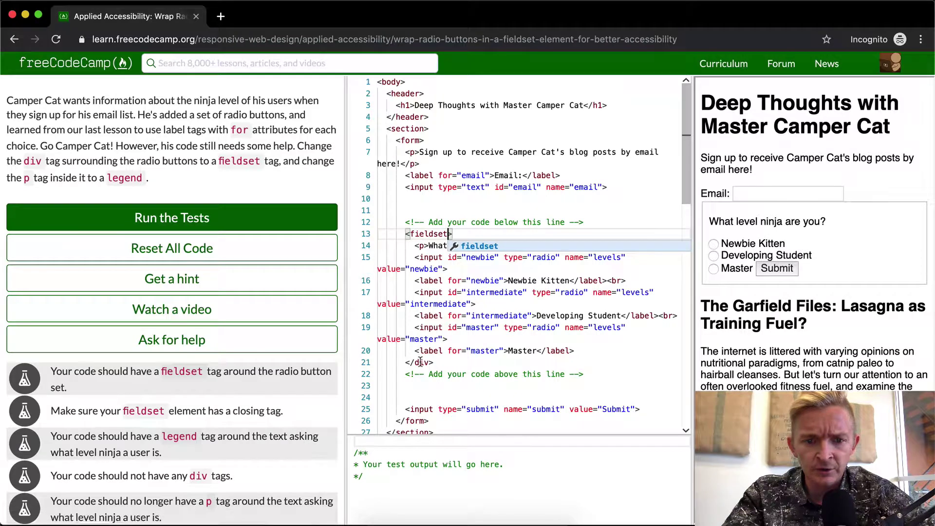
double_click(420, 362)
type("fiel")
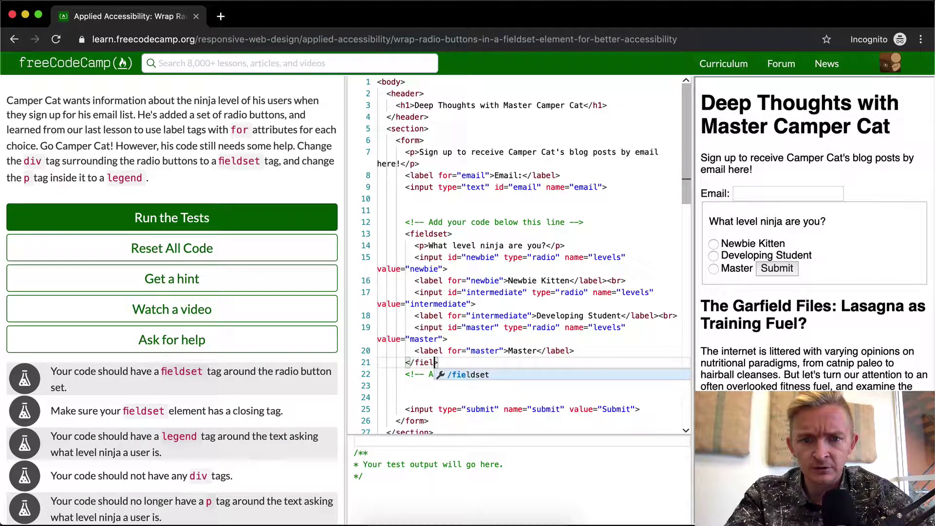
type("dset")
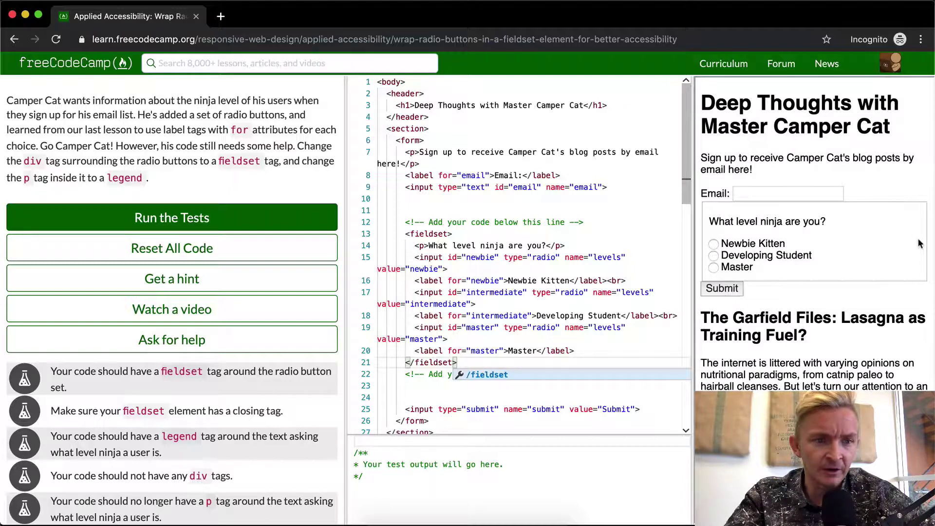
type(">")
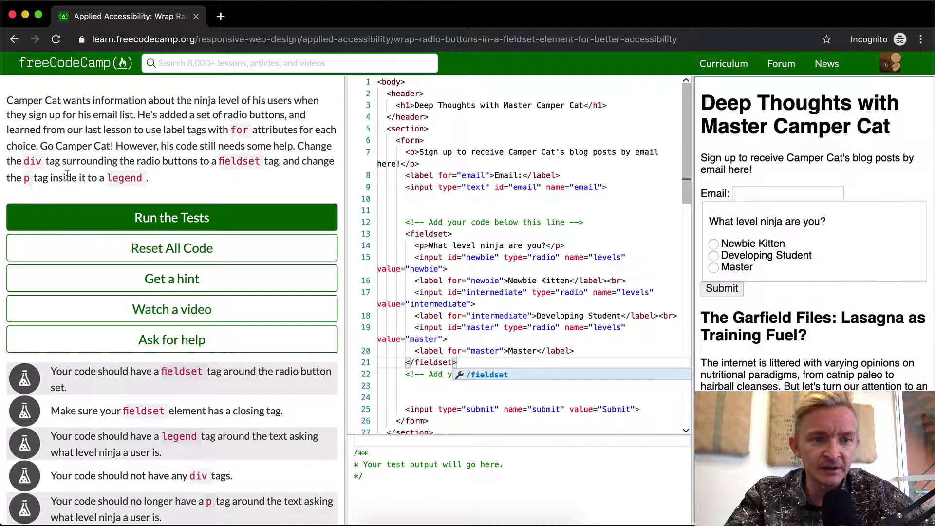
Turn the 'What level ninja are you?' p tags into legend tags, fixing the 'ledgend' misspelling.
left_click(470, 327)
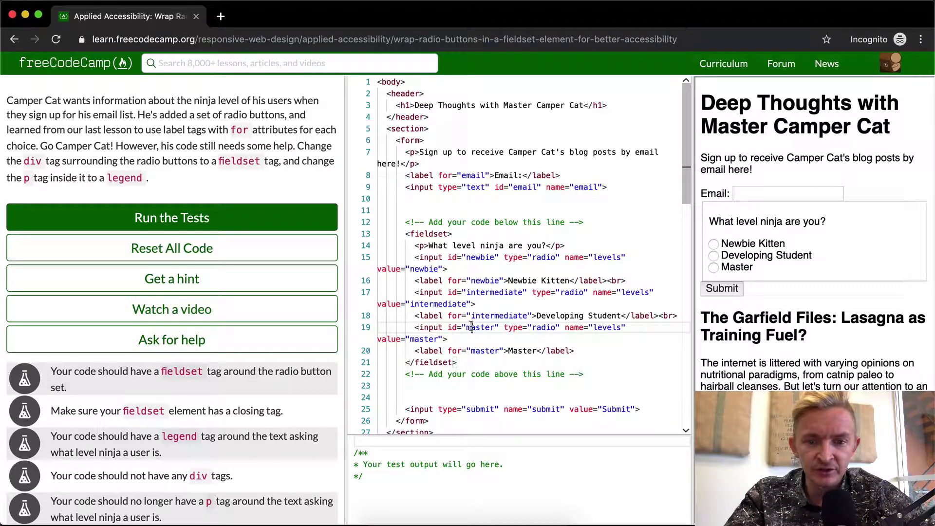
left_click(433, 316)
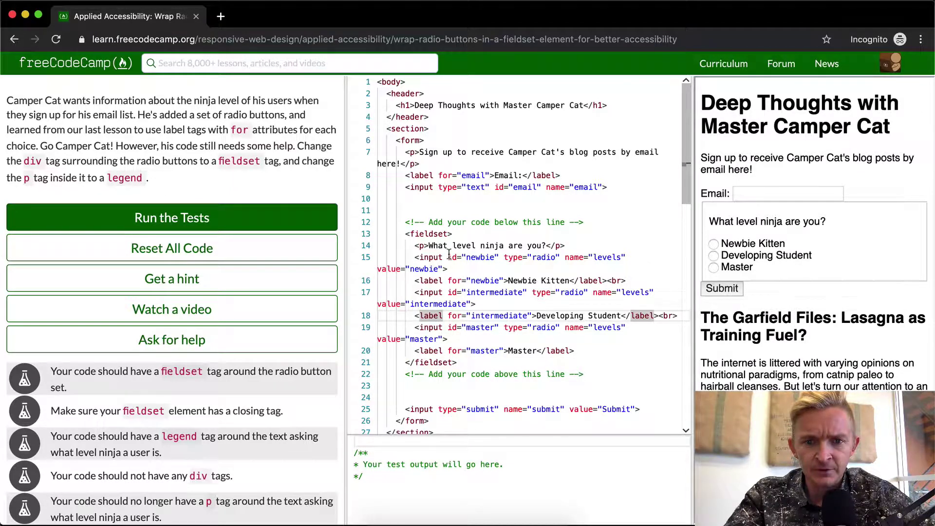
left_click(422, 245)
key("BackSpace")
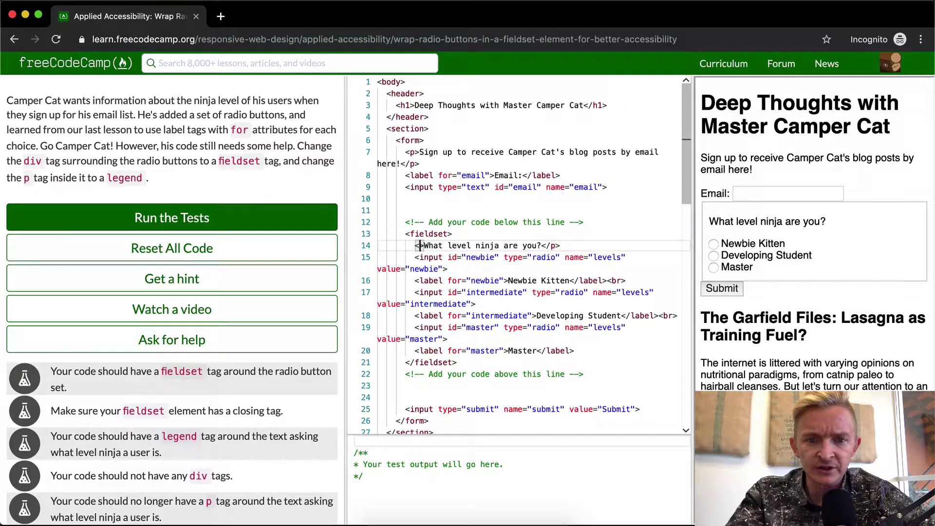
type("ledgend>")
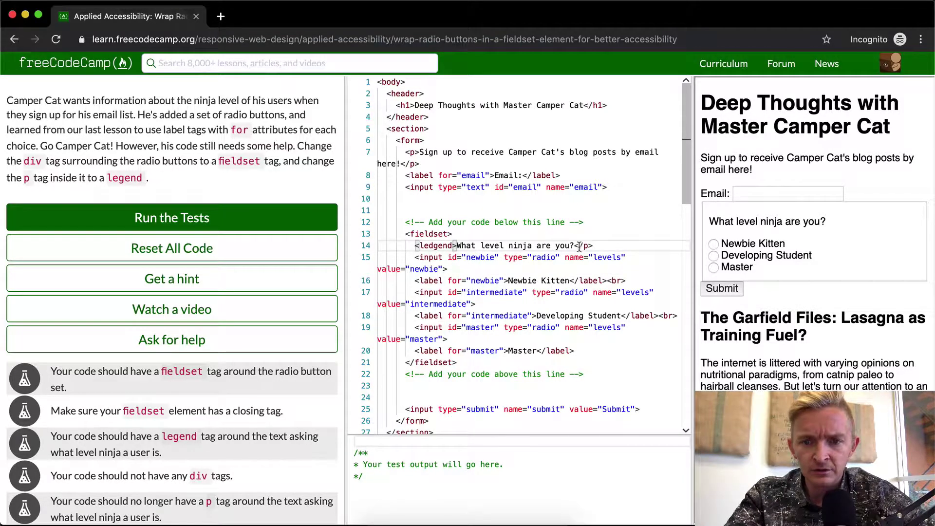
left_click(579, 246)
key("Delete")
key("Delete")
type("led")
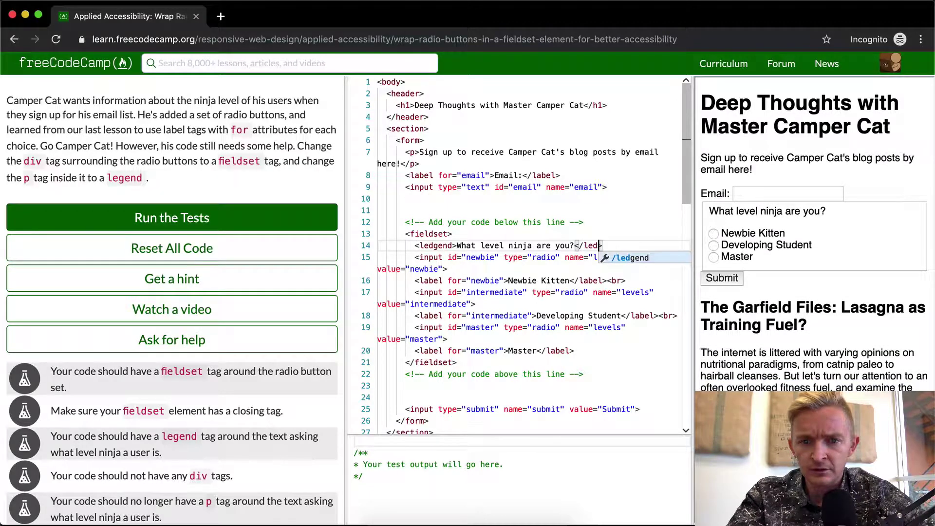
type("gend>")
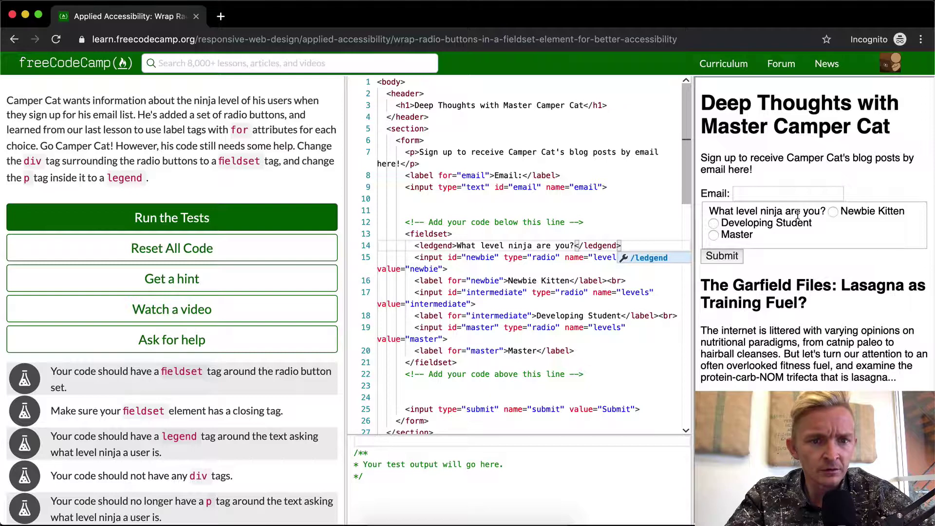
type(">")
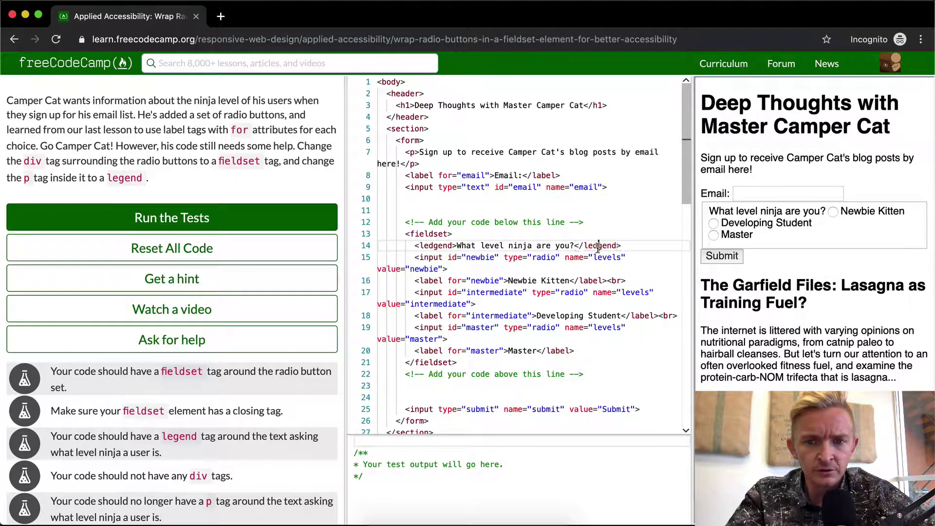
double_click(599, 246)
type("legend")
left_click(434, 245)
key("BackSpace")
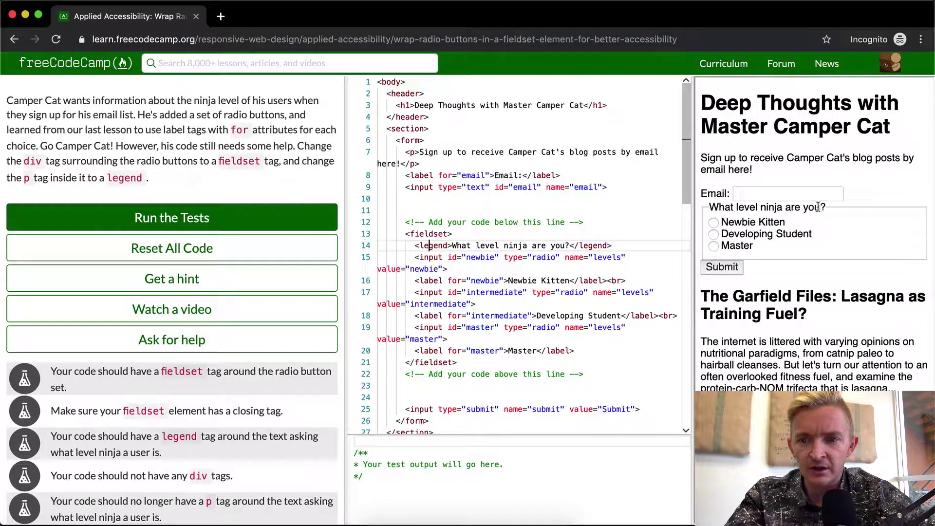
Try the Master, Newbie Kitten and Developing Student radio choices in the preview.
left_click(533, 364)
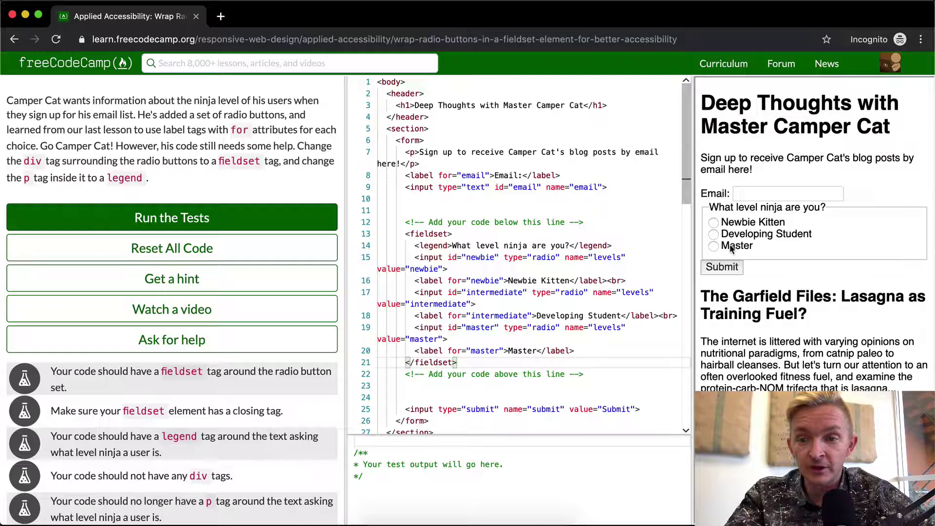
left_click(713, 234)
left_click(714, 222)
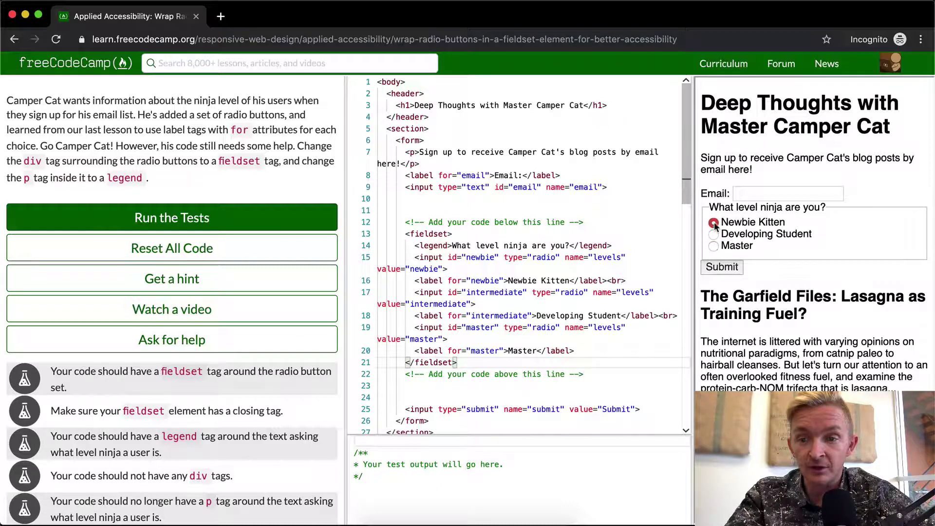
left_click(714, 235)
left_click(714, 222)
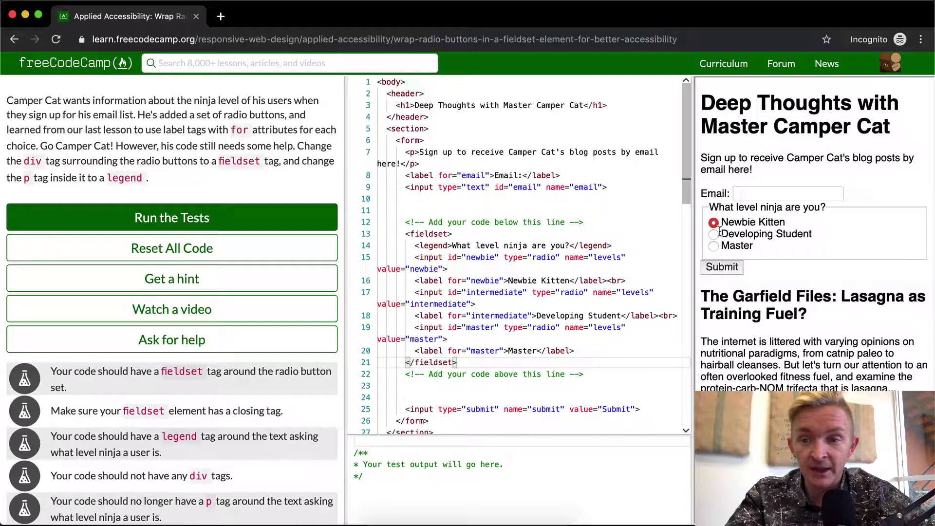
Recheck the fieldset and newbie input code, then run the challenge tests.
left_click(445, 246)
left_click(552, 257)
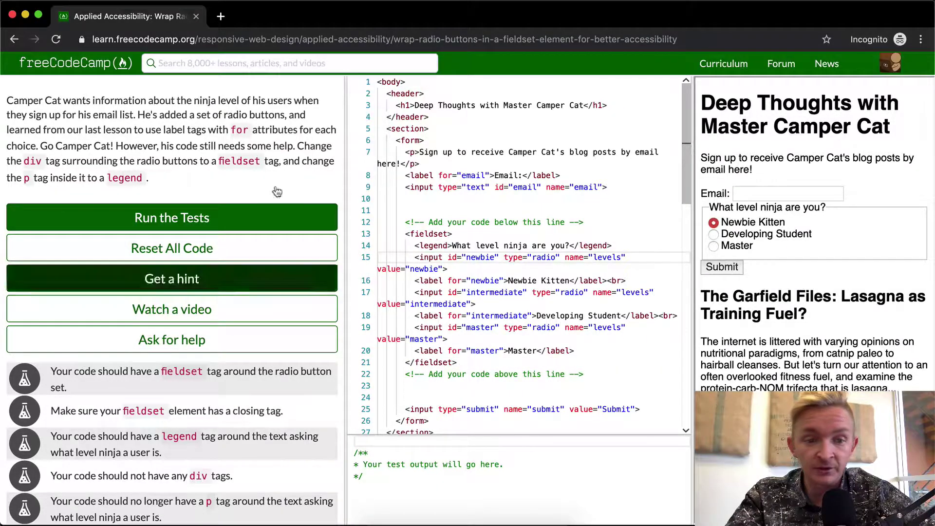
left_click(271, 219)
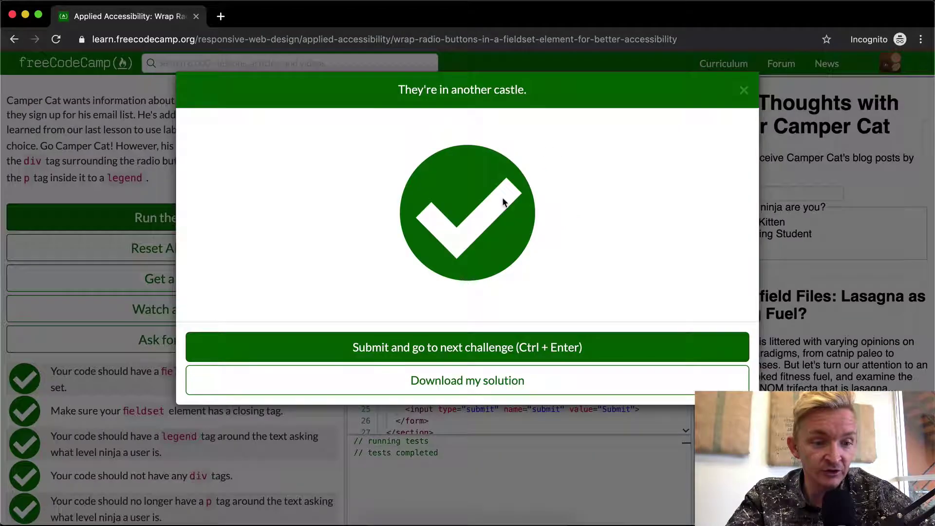